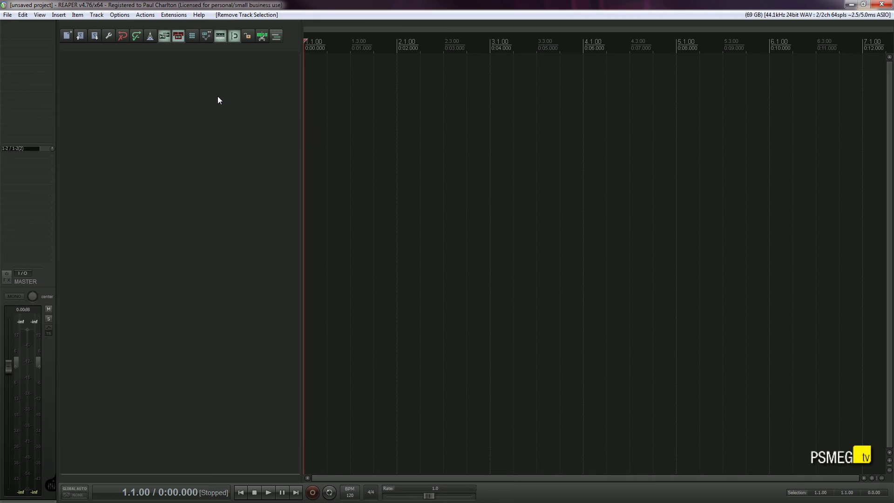
Step: Insert EZdrummer (32 out) from the Toontrack folder on a new track, building routing for EZ1–EZ16
right_click(211, 94)
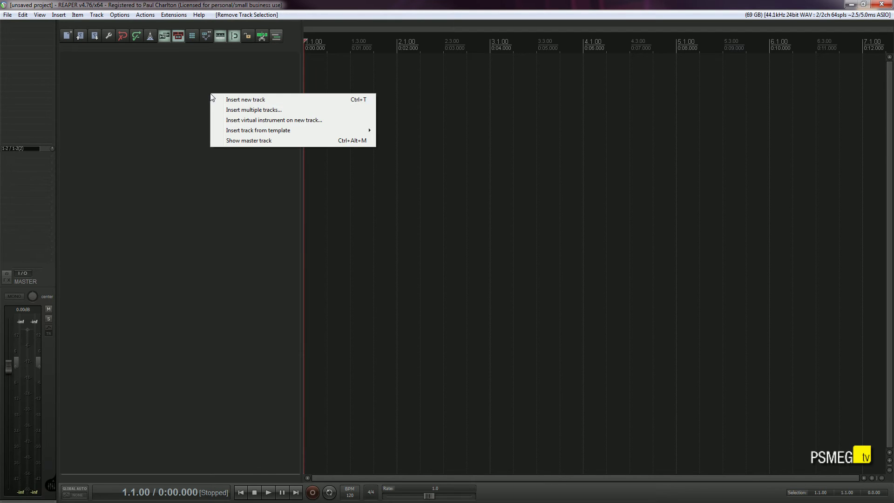
click(264, 121)
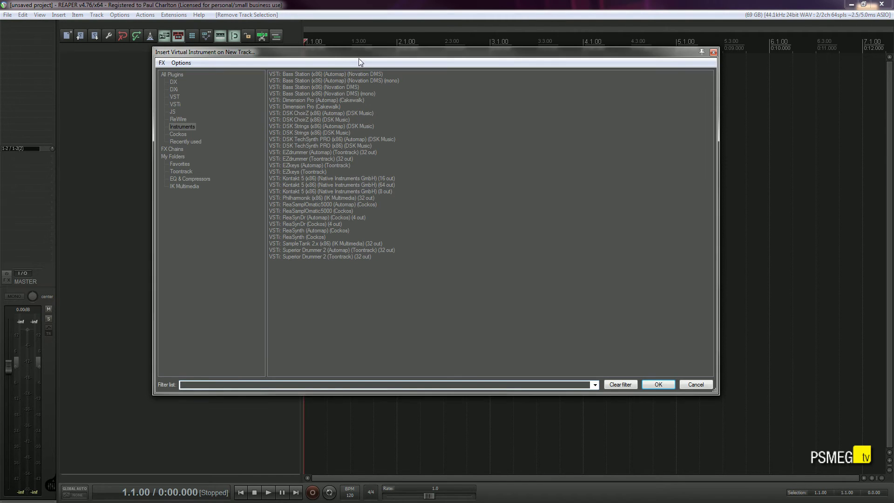
drag(362, 61, 330, 65)
click(158, 178)
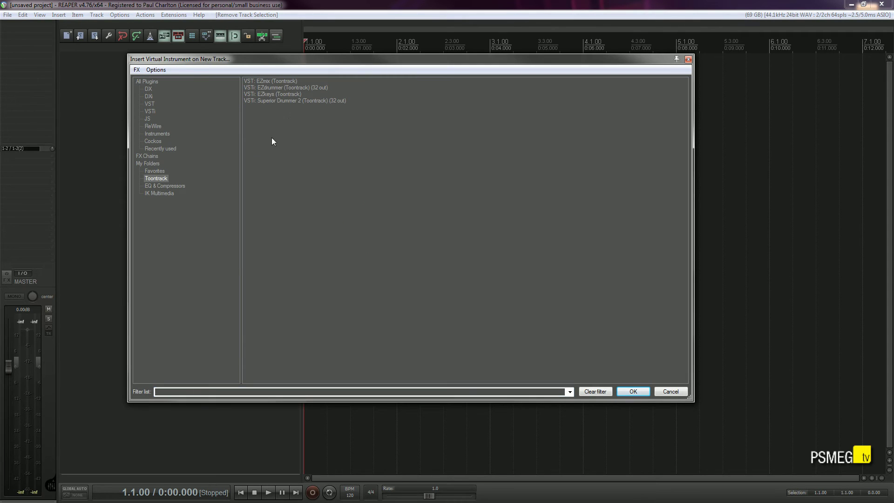
double_click(272, 87)
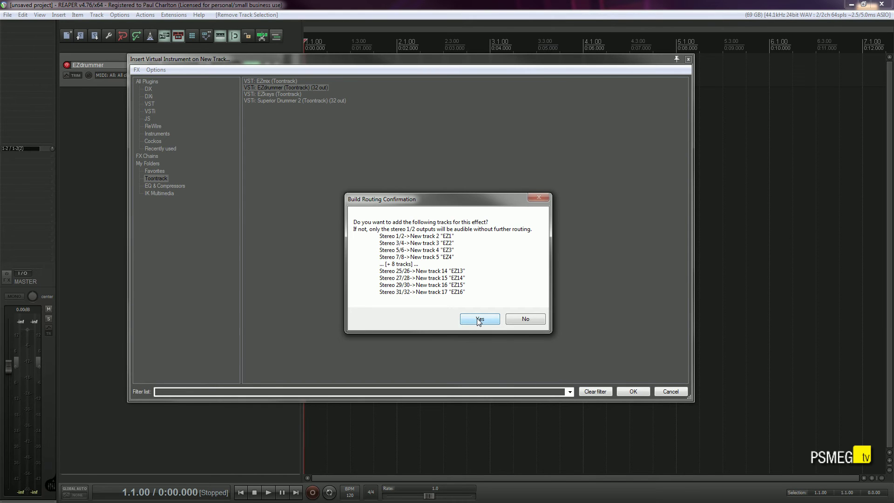
click(480, 319)
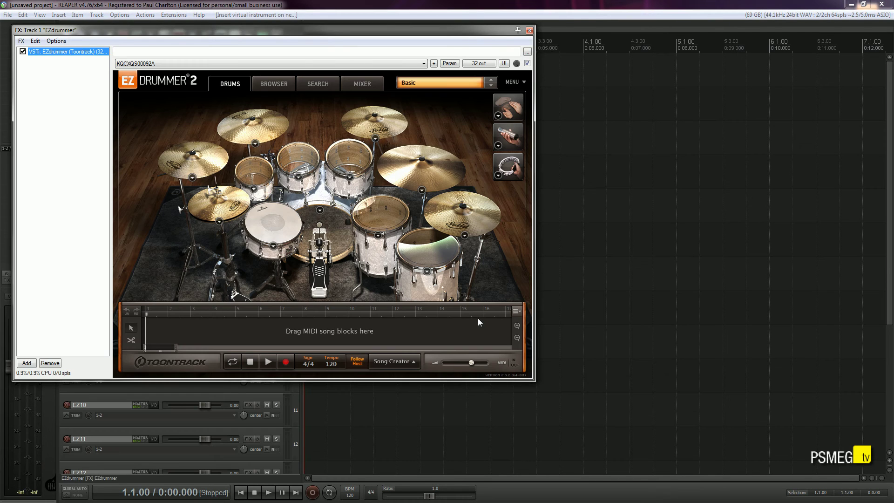
Step: Load the Big Room preset of the Metal Machine kit in EZdrummer
drag(339, 34, 570, 49)
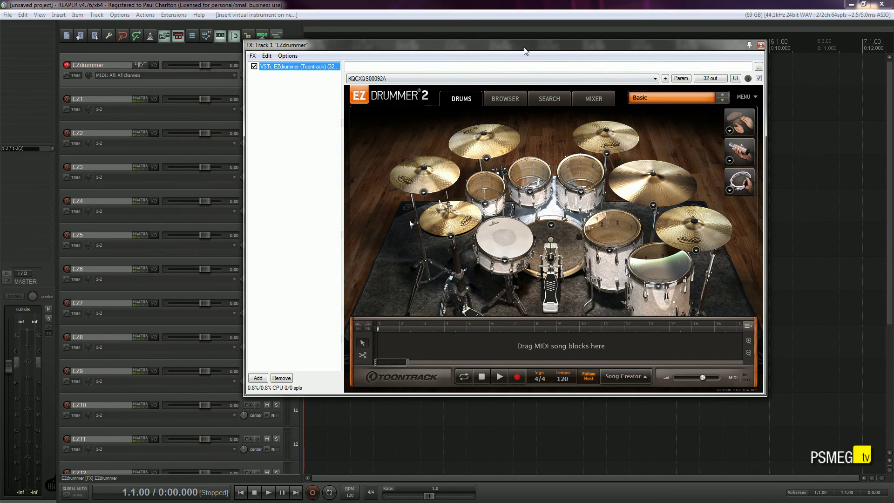
drag(517, 45, 325, 51)
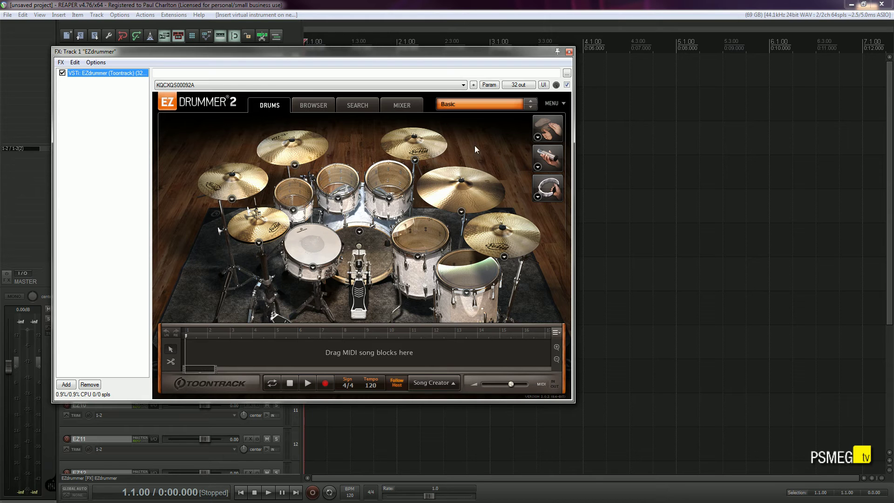
click(478, 104)
mouse_move(479, 147)
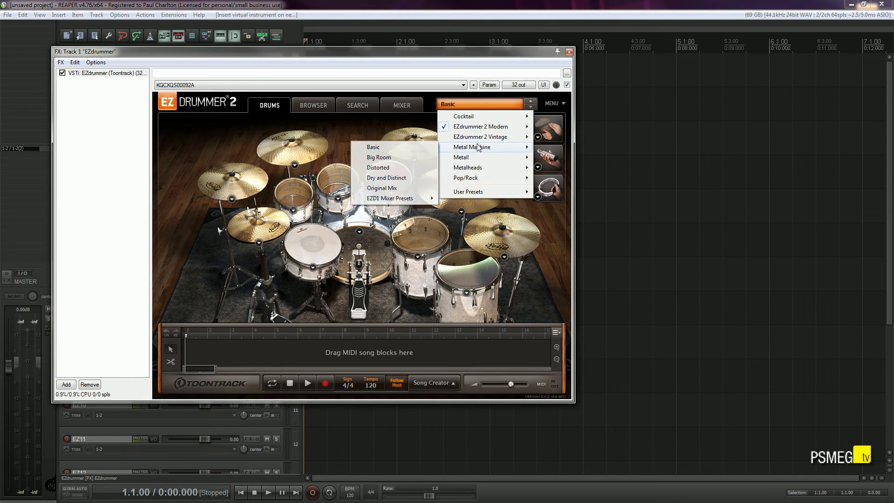
click(384, 157)
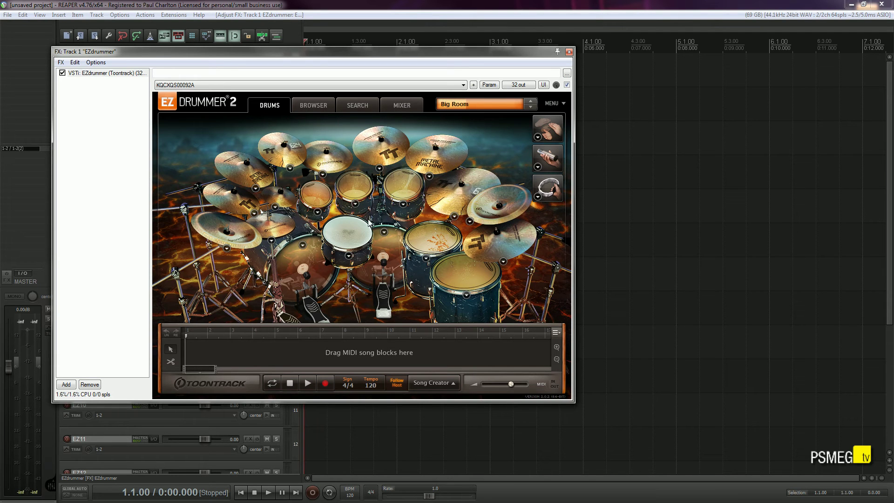
Step: Set EZdrummer's mixer channel 1 output to Multichannel and close the plugin window
click(398, 105)
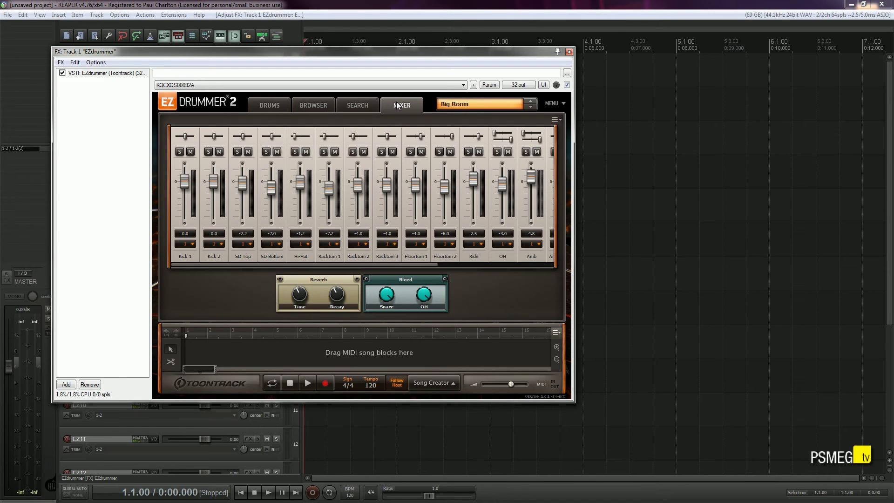
click(186, 243)
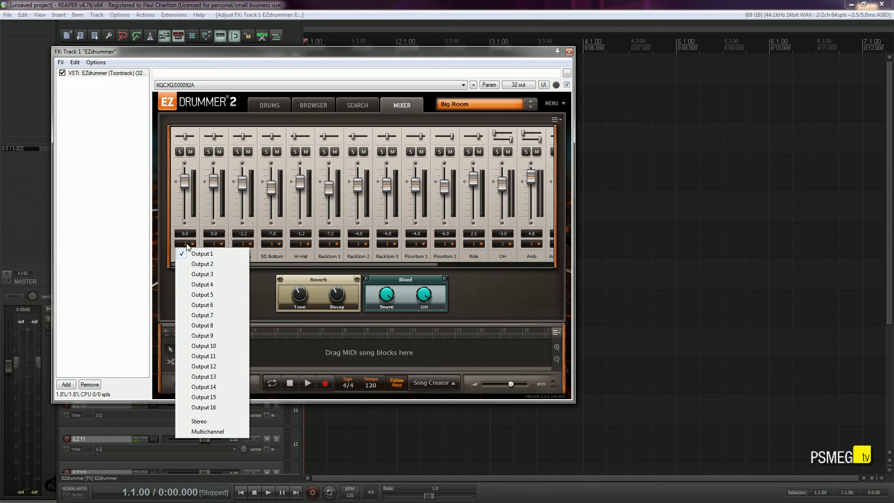
click(209, 432)
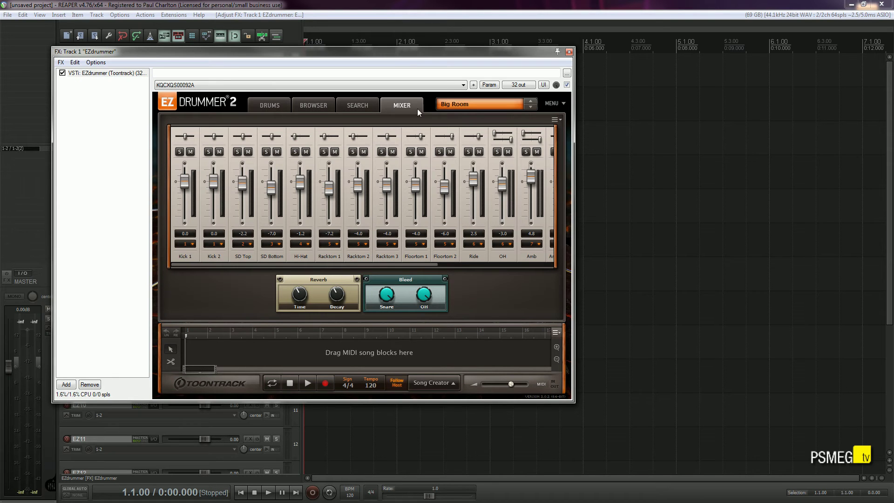
drag(409, 51, 538, 51)
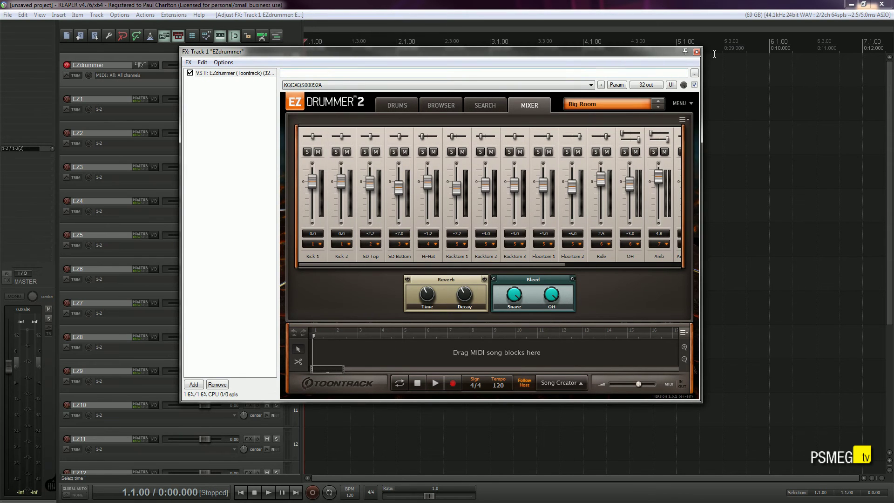
click(697, 51)
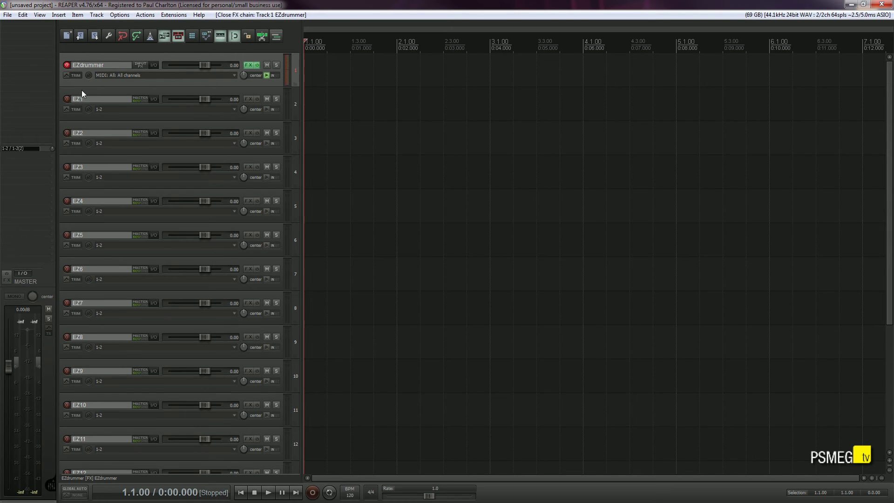
Step: Add a track named 'Drums Master' at the end and drag it above the EZdrummer track
click(77, 56)
scroll(820, 285, down, 5)
double_click(112, 454)
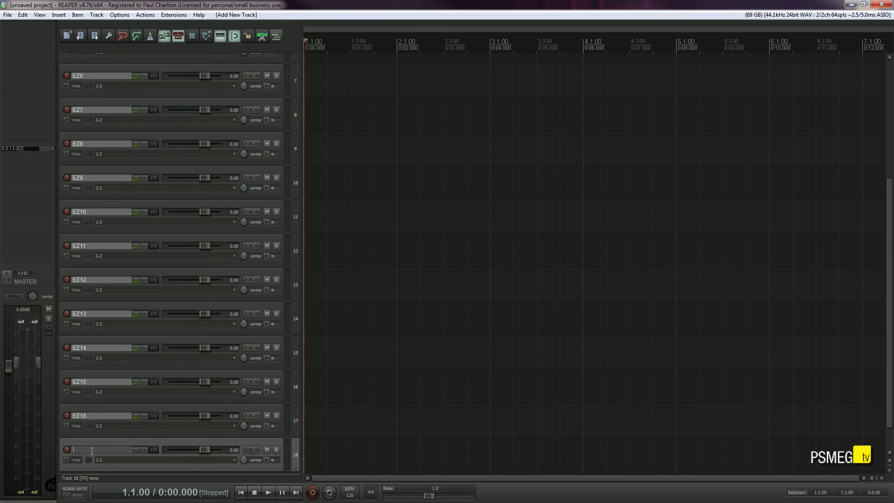
text(Drums Master)
key(Return)
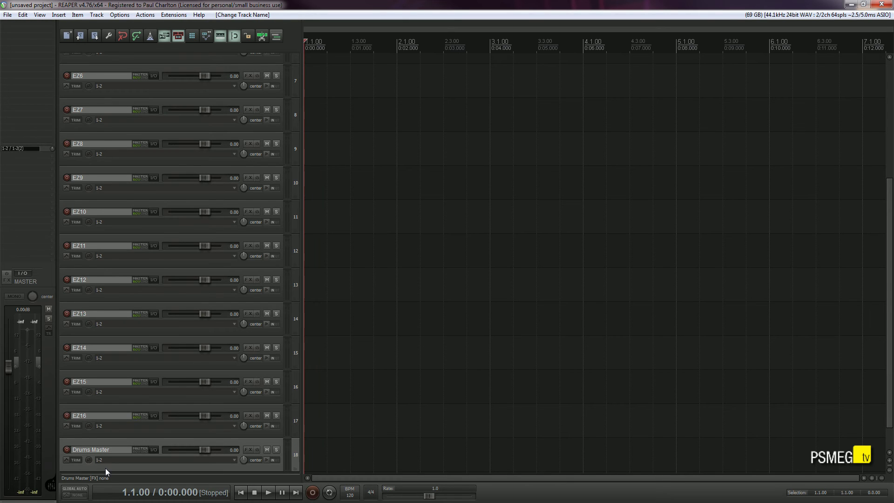
drag(106, 468, 57, 44)
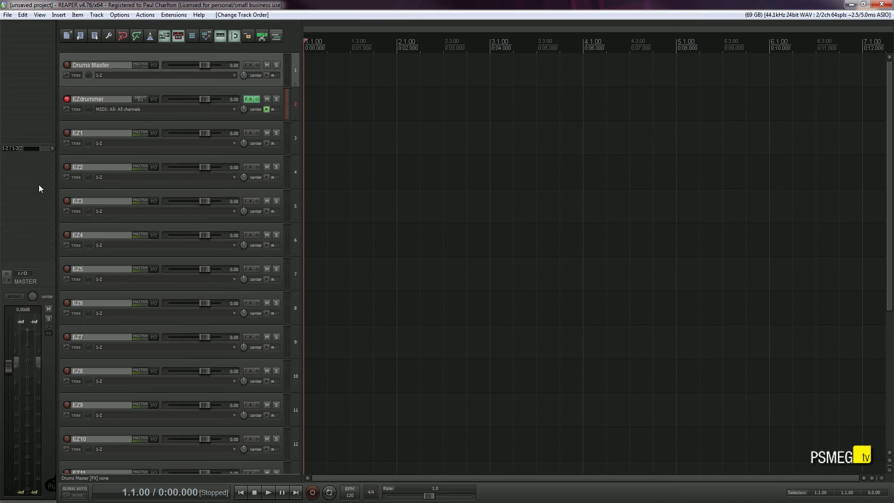
Step: Select the EZdrummer track through EZ16 and raise their volume to +1.45 dB
click(147, 93)
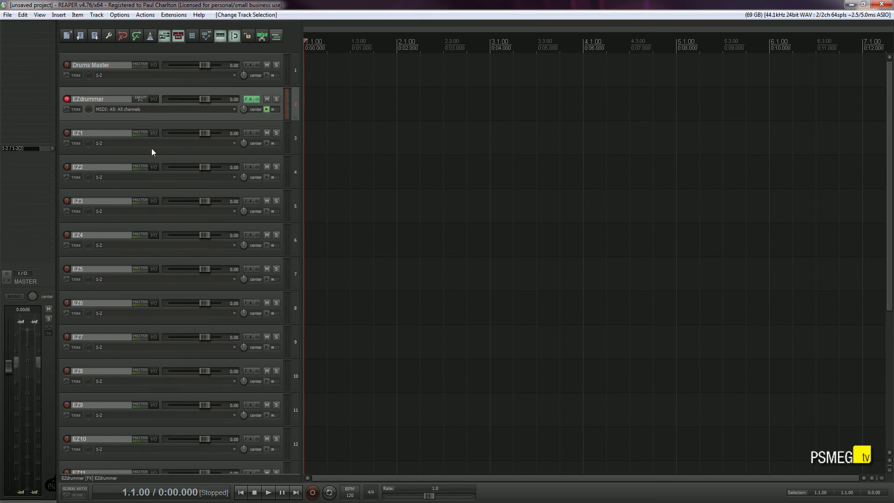
scroll(160, 434, down, 6)
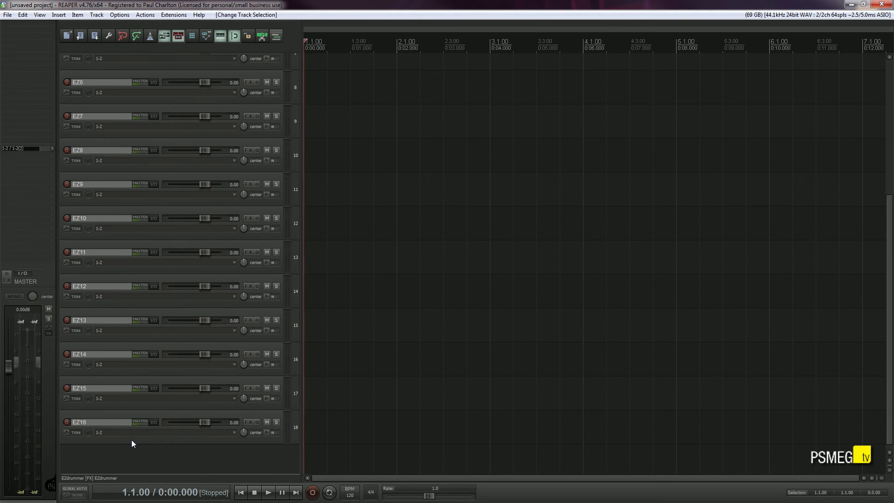
shift+click(132, 441)
drag(205, 354, 207, 354)
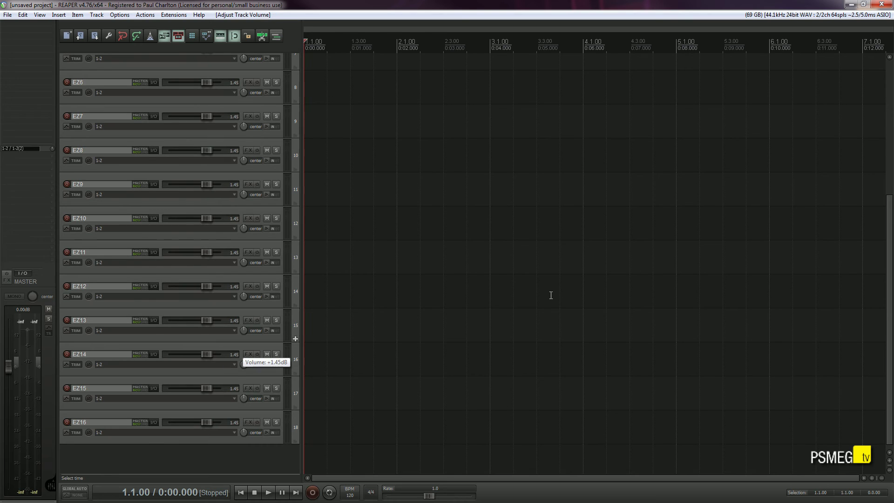
Step: Drag the EZ tracks under Drums Master so it becomes their folder, then select it
drag(890, 201, 881, 65)
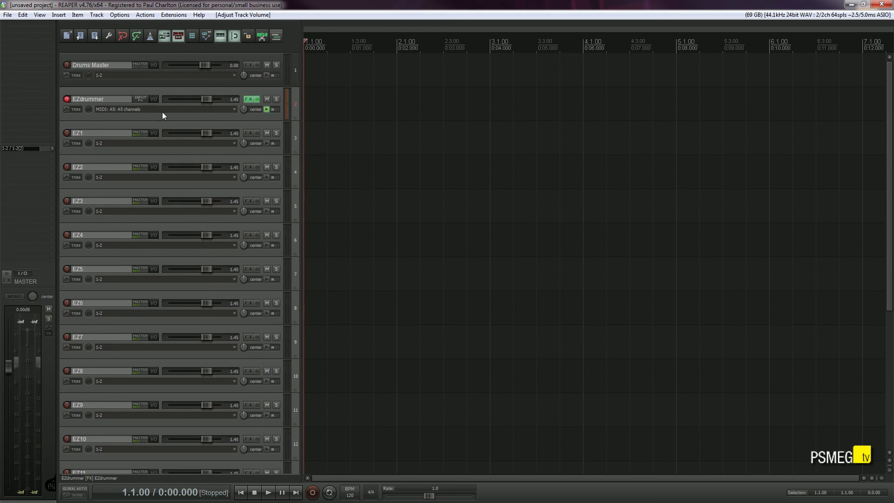
drag(102, 91, 136, 73)
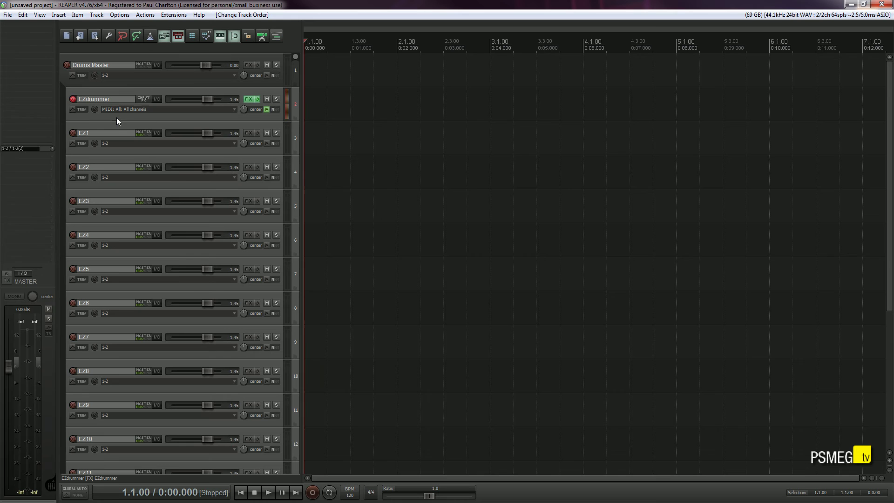
click(151, 84)
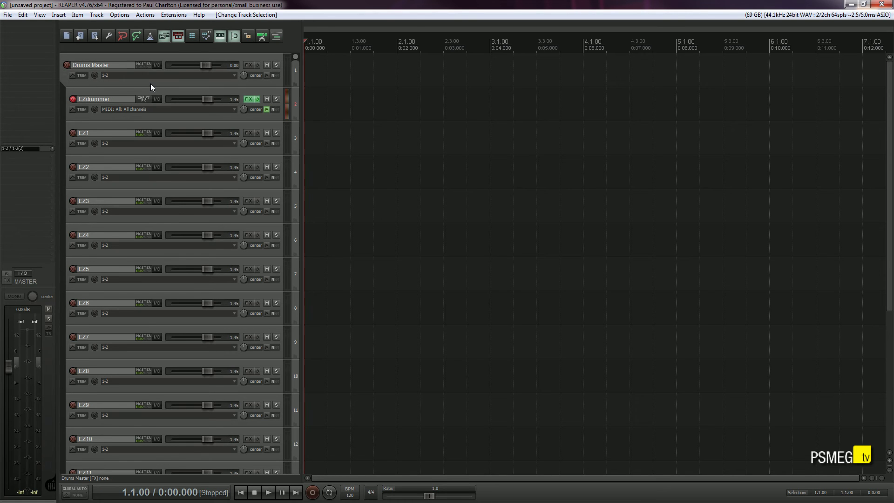
Step: Give Drums Master and all its nested tracks the custom colour red (255,0,0)
right_click(151, 85)
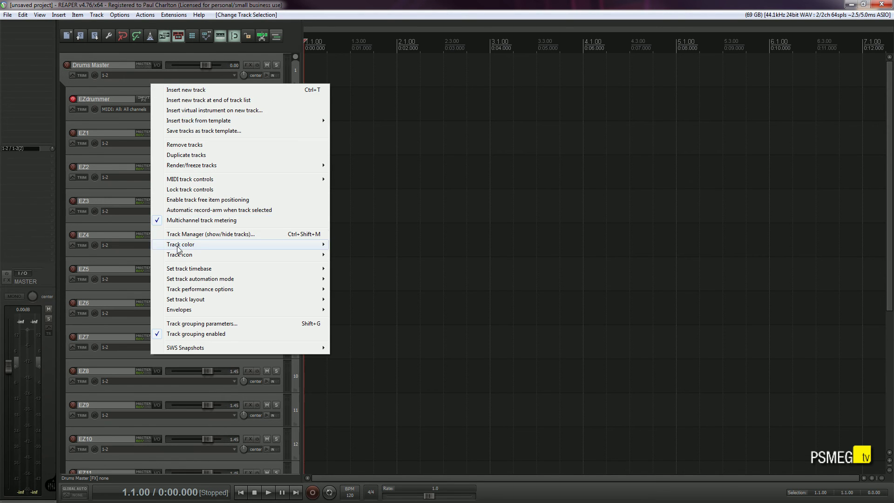
mouse_move(179, 248)
click(113, 245)
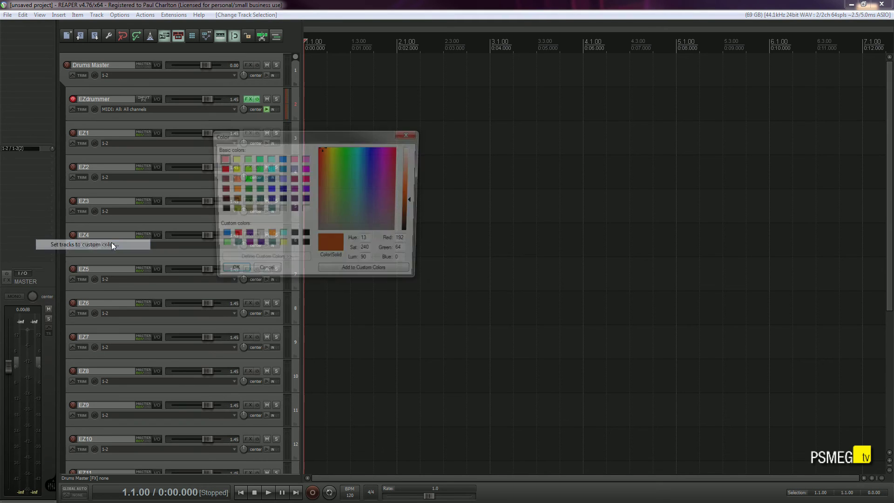
click(233, 236)
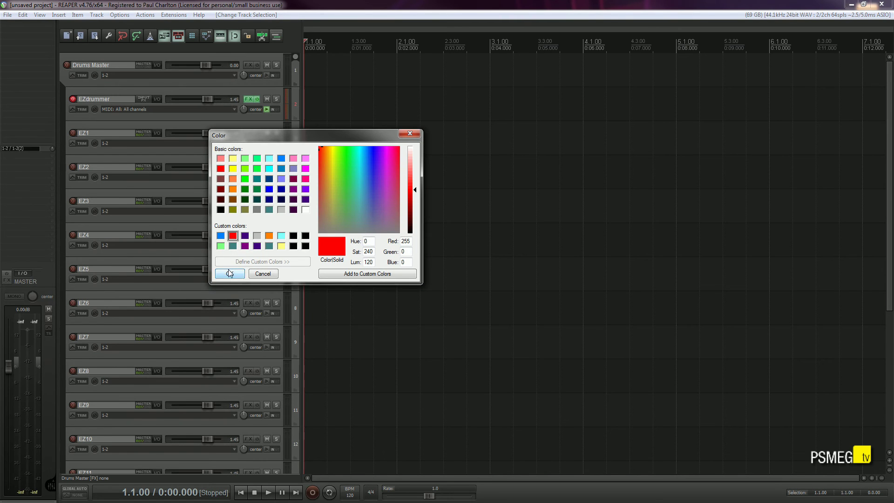
click(230, 274)
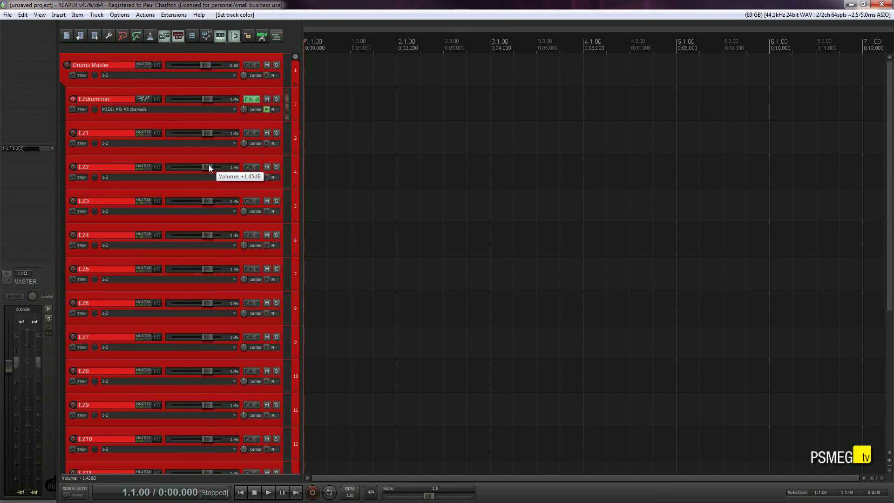
Step: Reset the selected EZ tracks' volume to 0.00 dB, then open and close the EZdrummer plugin
drag(208, 166, 206, 166)
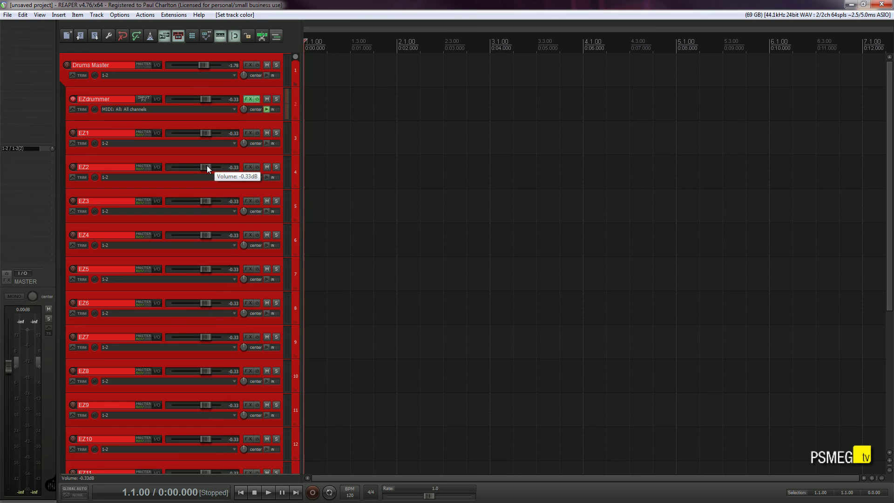
double_click(207, 166)
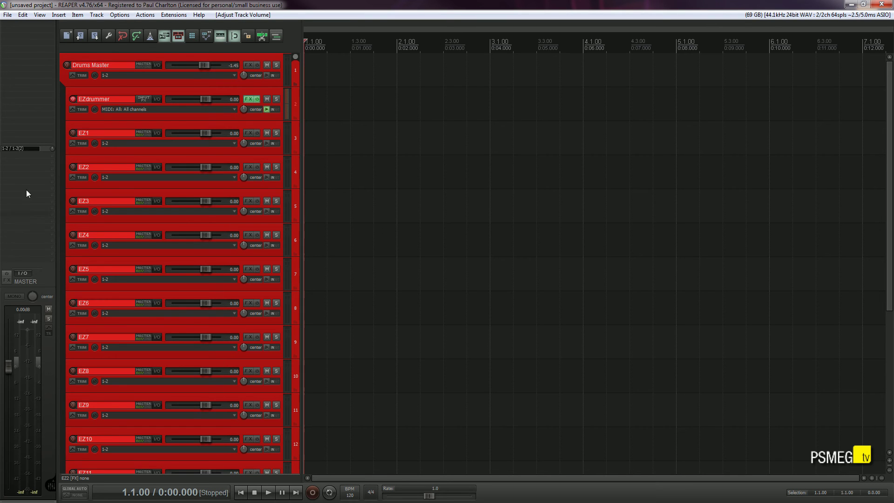
click(249, 99)
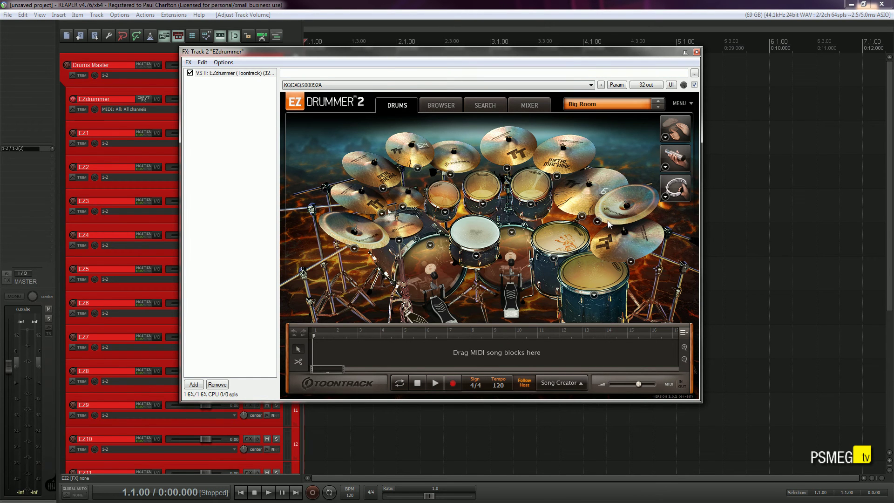
click(696, 52)
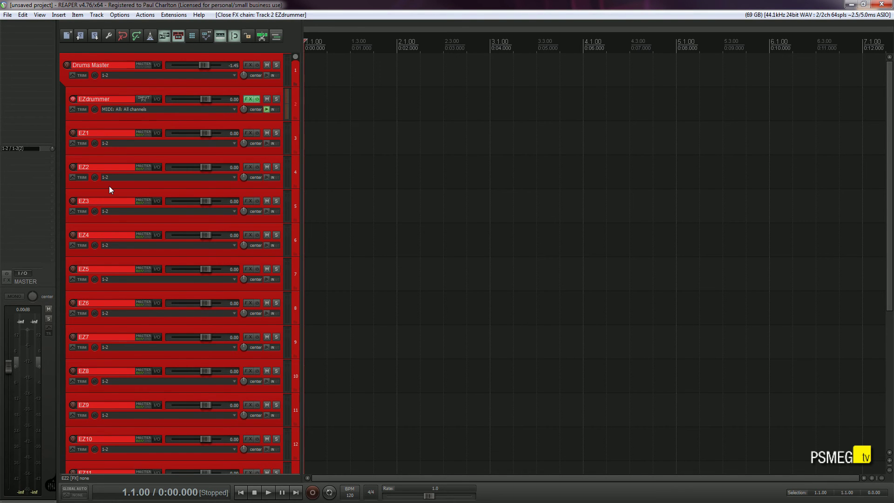
Step: Save the drum tracks as track template 'Default Drums Tracks', then delete all 18 tracks
right_click(129, 118)
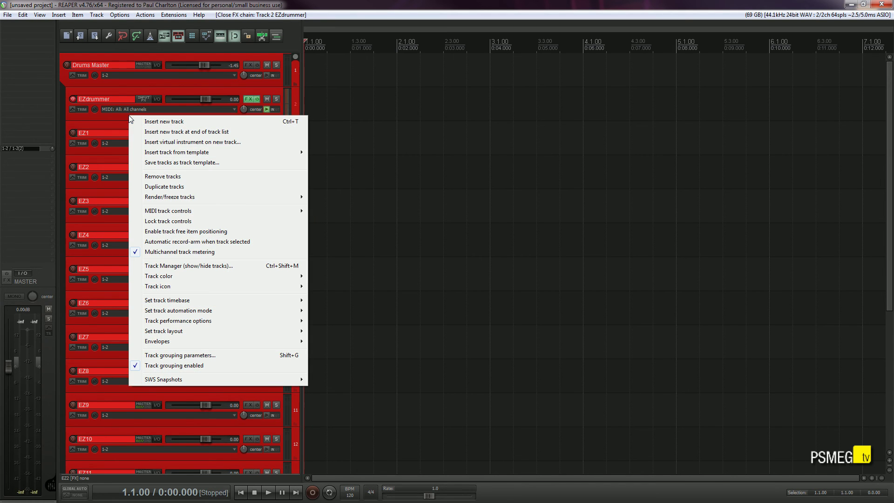
click(164, 163)
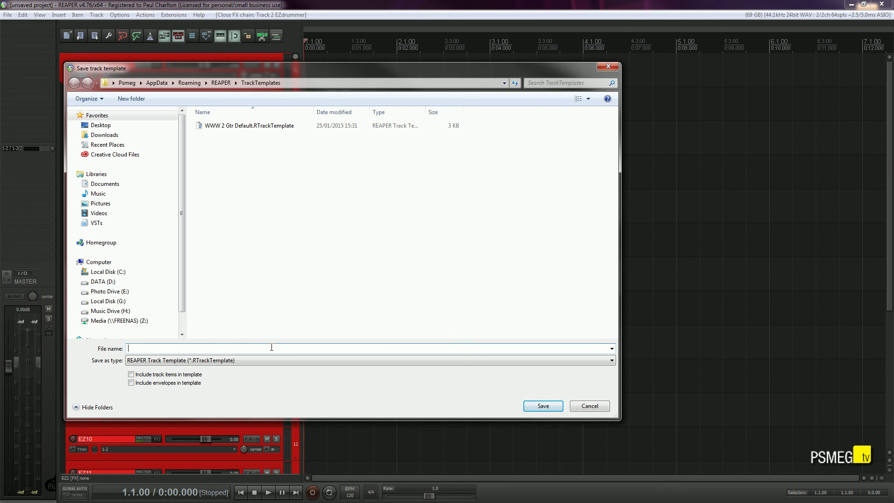
text(Default Drums Tracks)
click(550, 406)
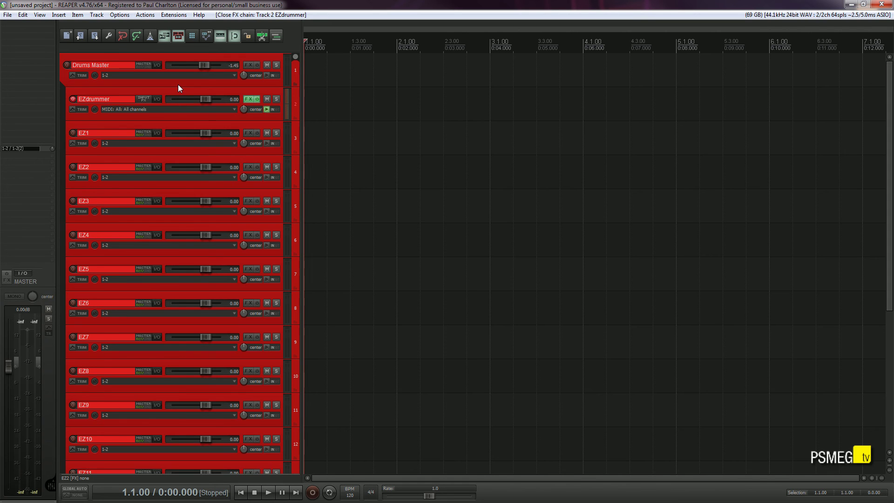
key(Delete)
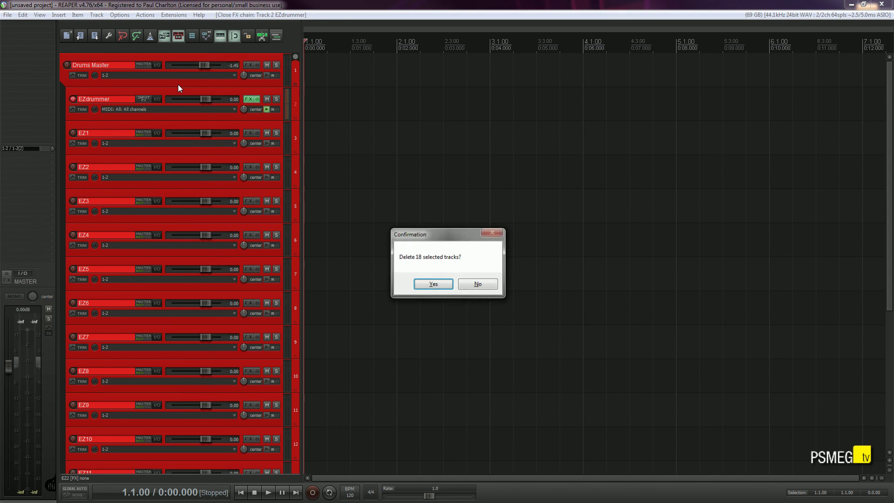
click(437, 286)
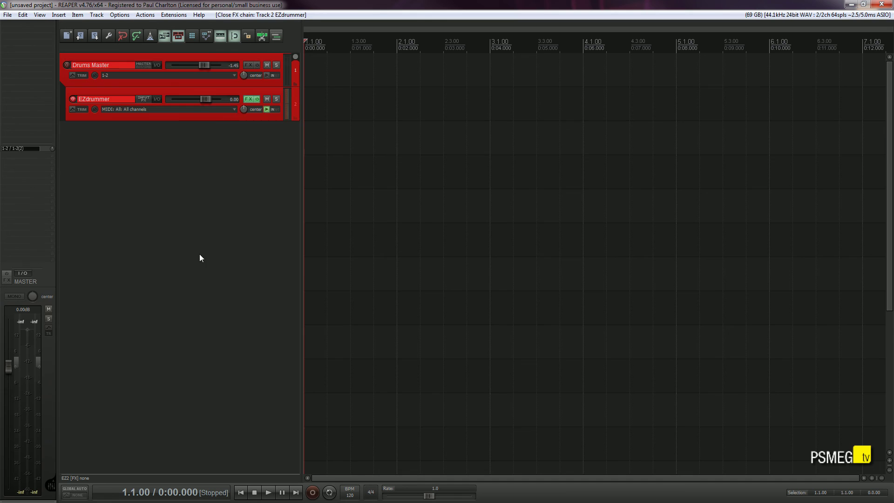
Step: Insert the tracks from the 'Default Drums Tracks' template
right_click(134, 88)
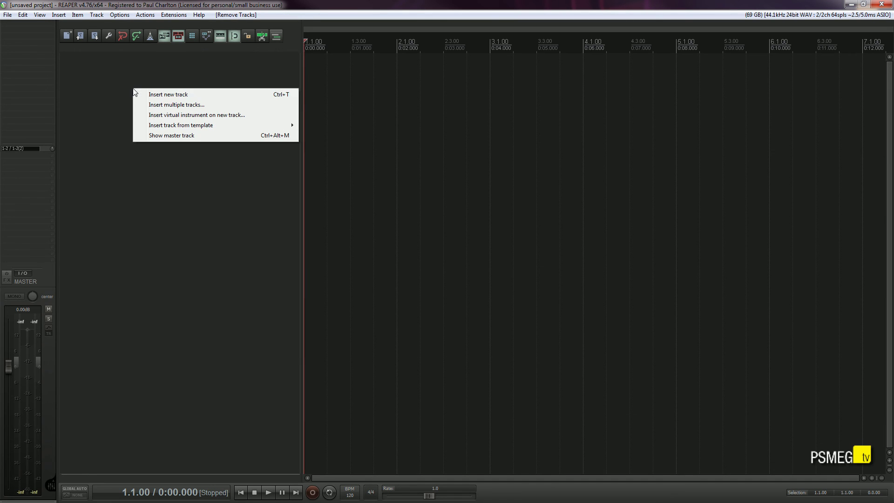
mouse_move(156, 126)
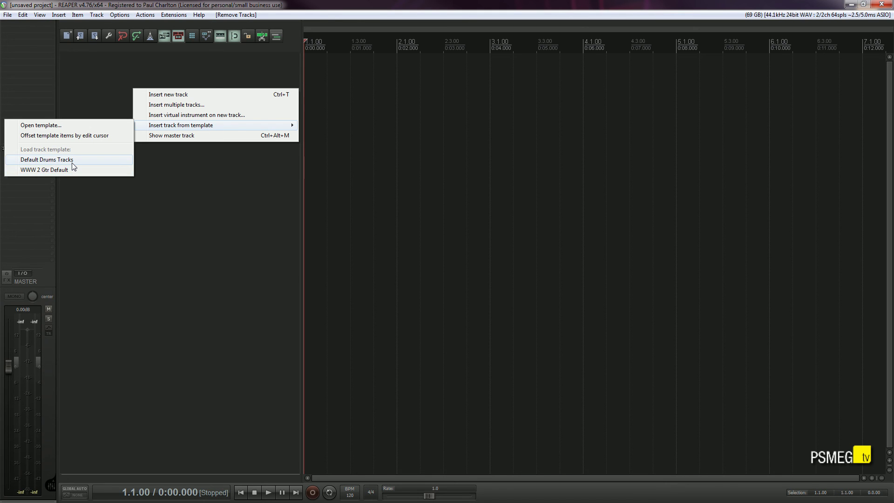
click(72, 164)
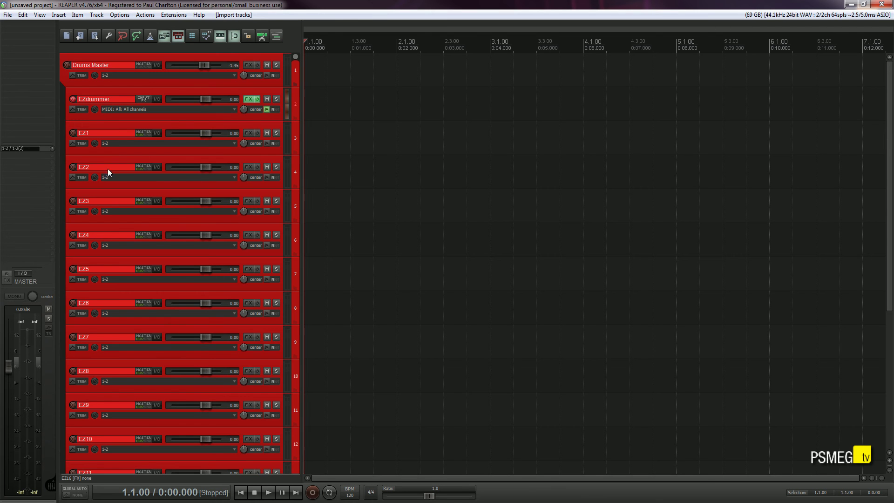
Step: Hit the snare three times in EZdrummer to test the sound, then close the plugin
click(246, 102)
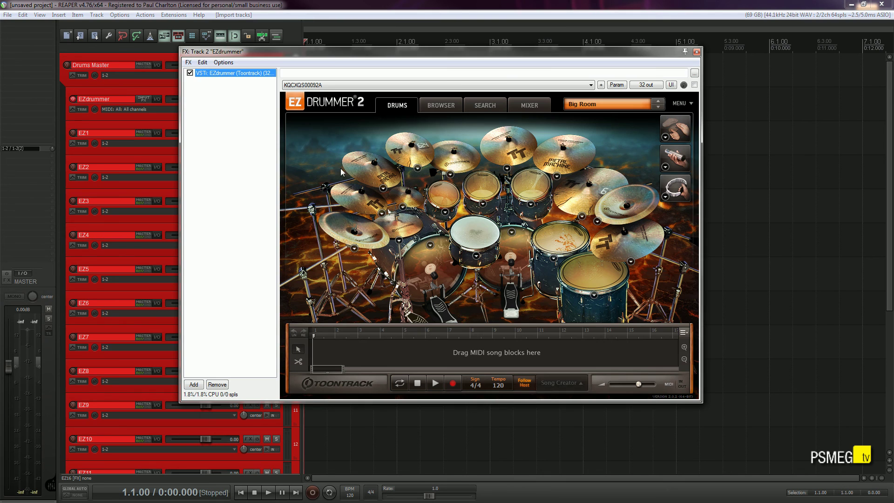
click(475, 228)
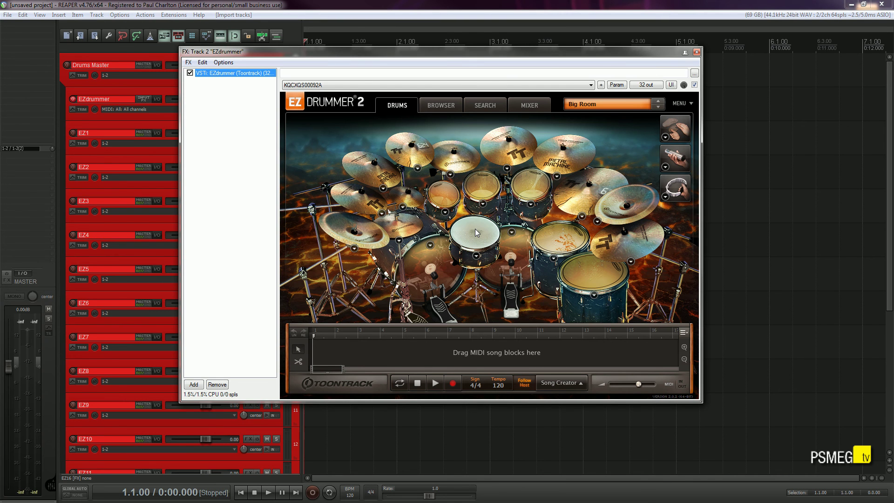
click(476, 232)
click(475, 232)
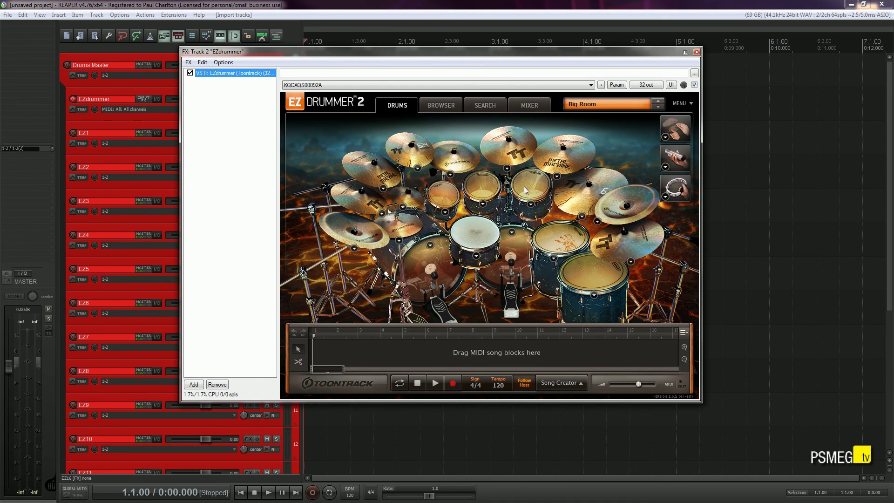
click(697, 52)
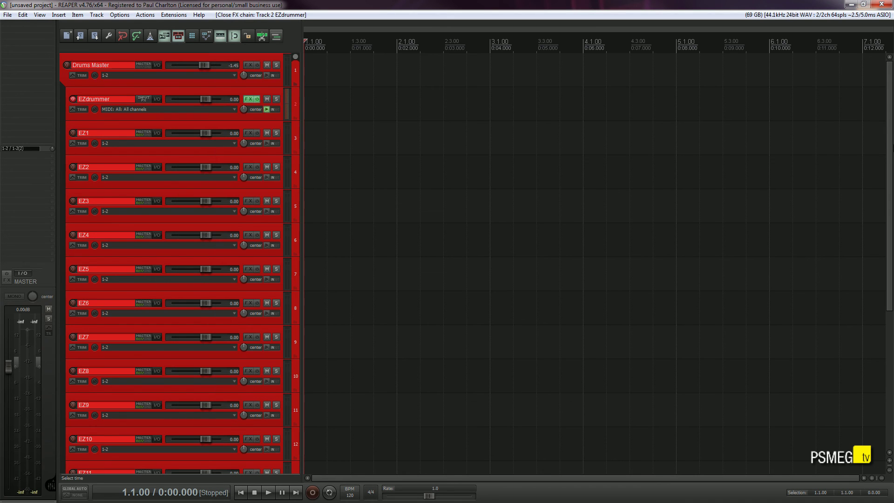
Step: Clear the selection and insert the 'WWW 2 Gtr Default' template tracks below the drum folder
scroll(175, 261, down, 5)
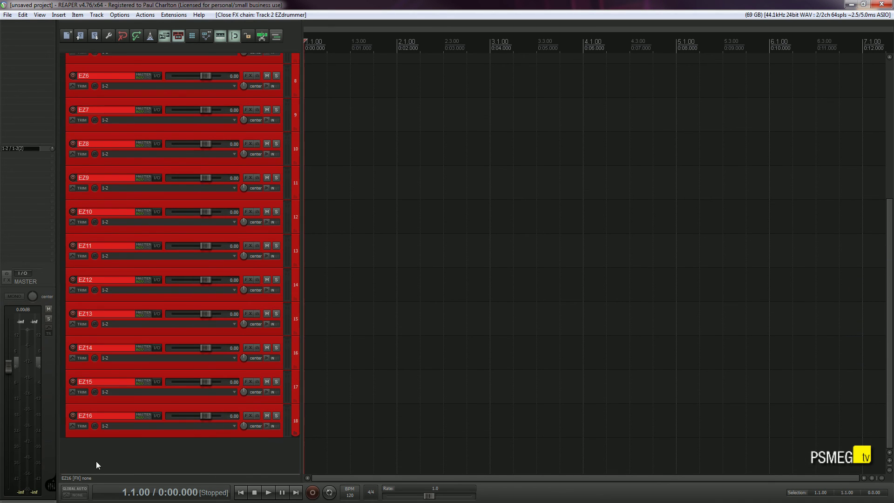
click(93, 454)
right_click(93, 454)
mouse_move(116, 442)
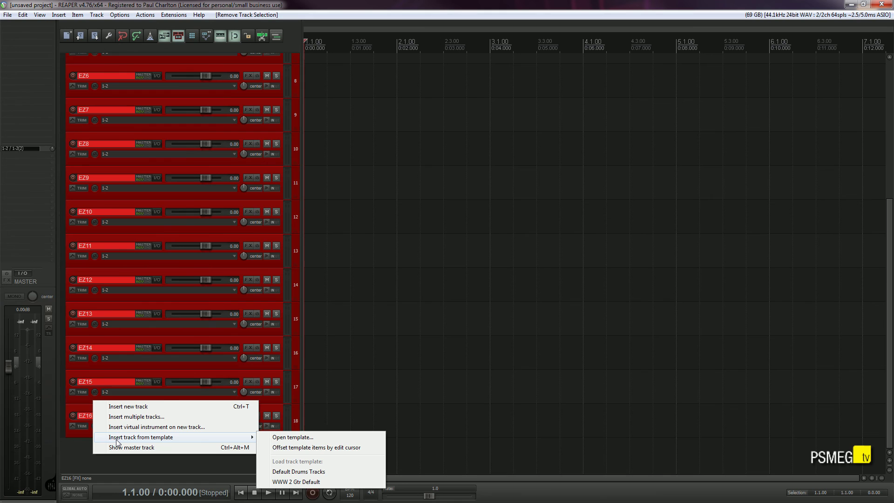
click(297, 482)
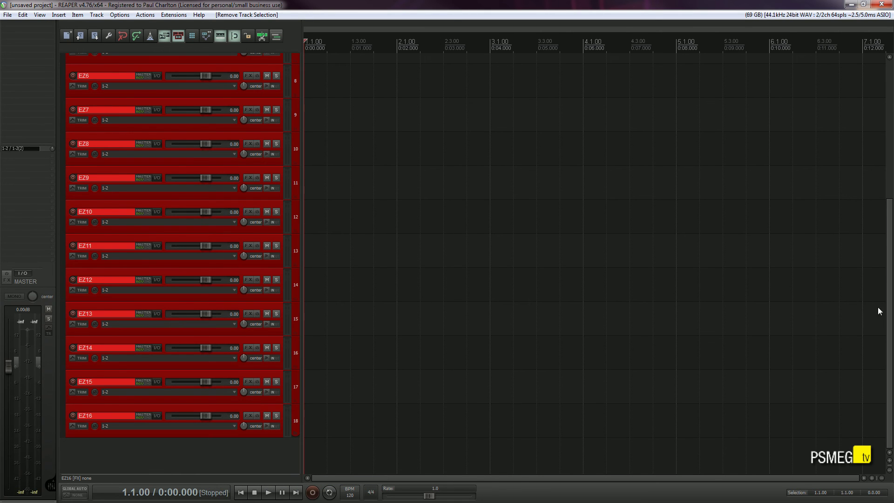
scroll(892, 293, down, 3)
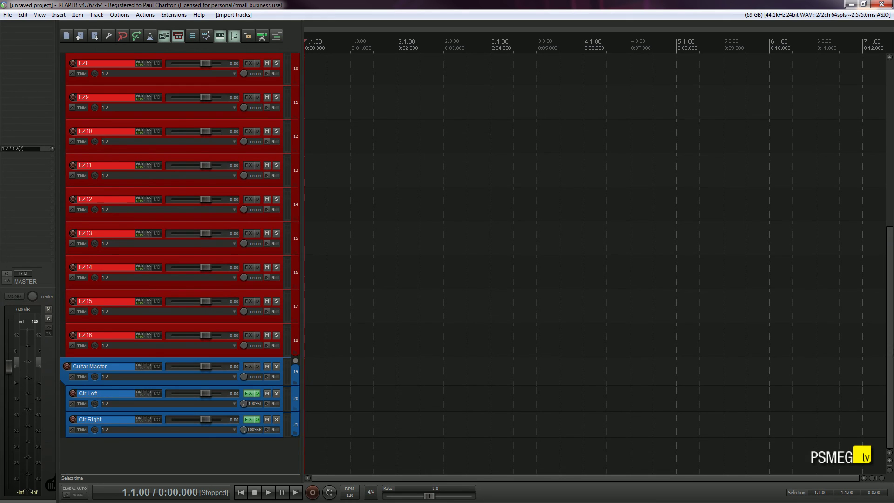